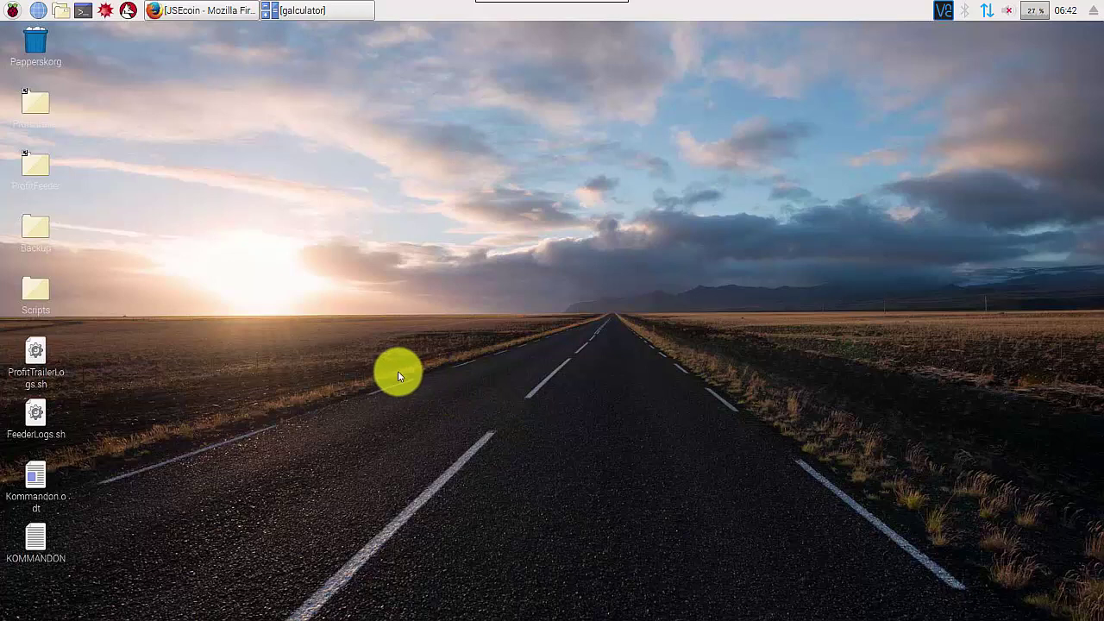
- Abandon the 'sudo apt-get install iceweasel' terminal and show the JSEcoin dashboard without the tradesantabot notification
left_click(83, 16)
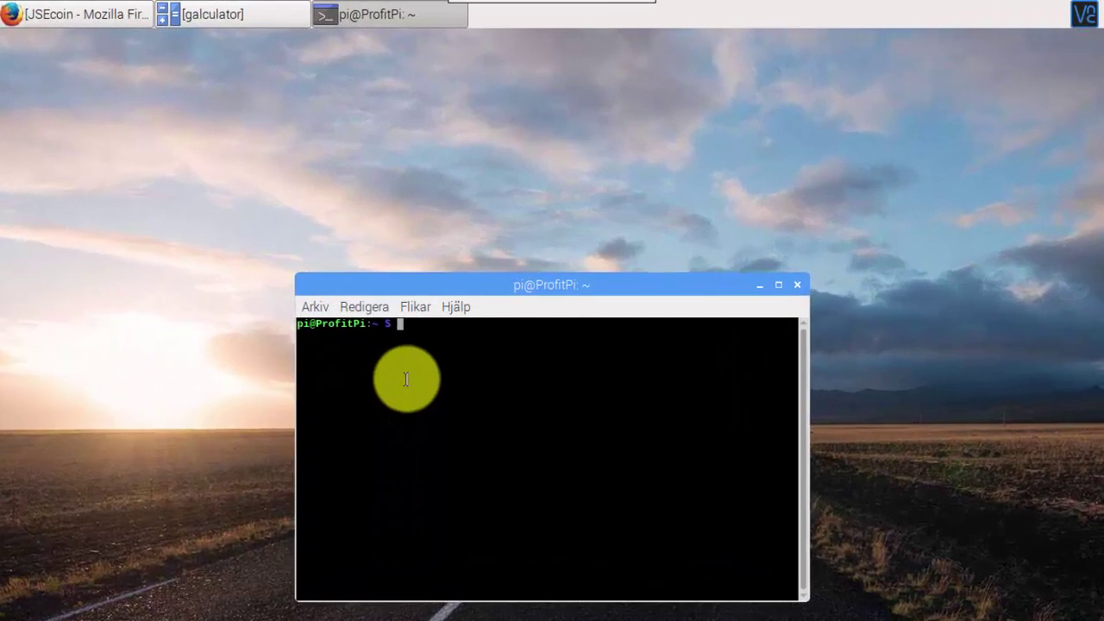
type("sudo apt-get install iceweasel")
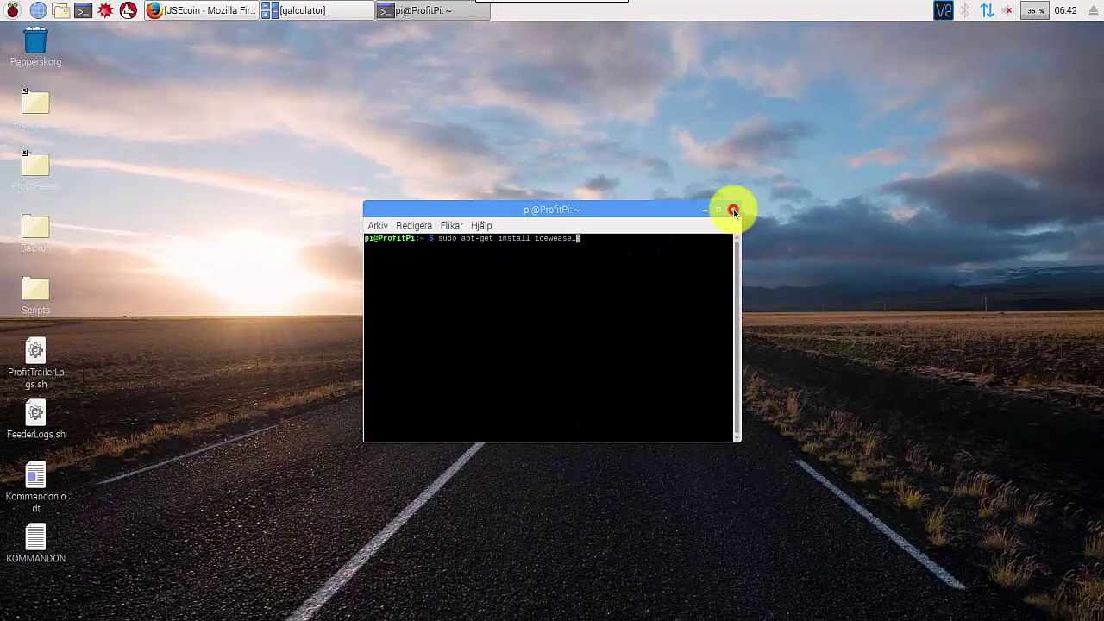
left_click(733, 210)
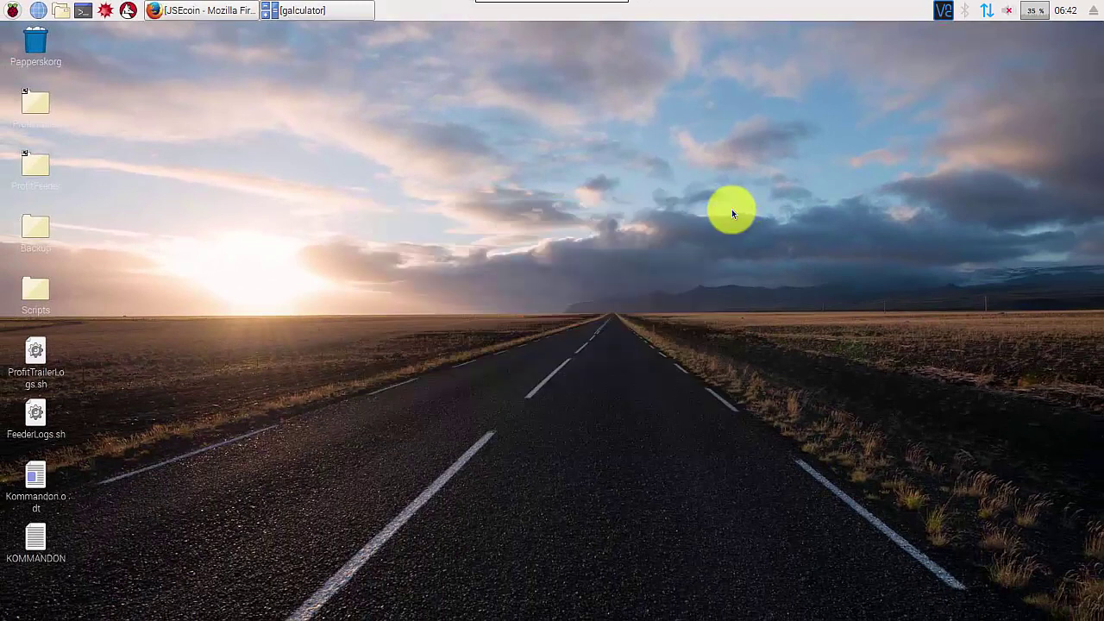
left_click(203, 12)
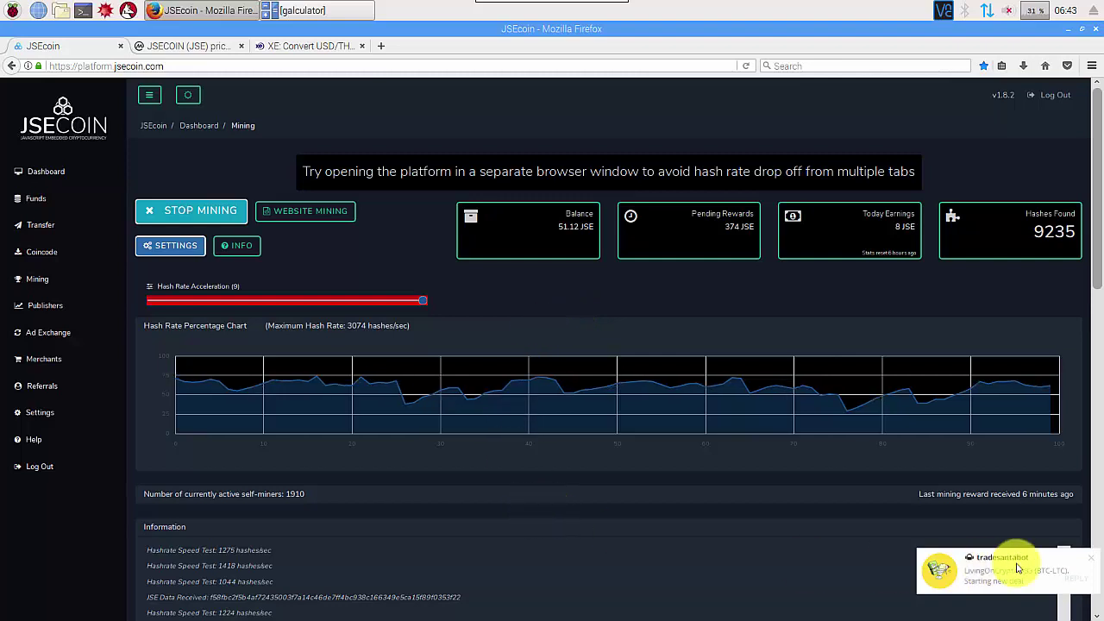
left_click(1093, 561)
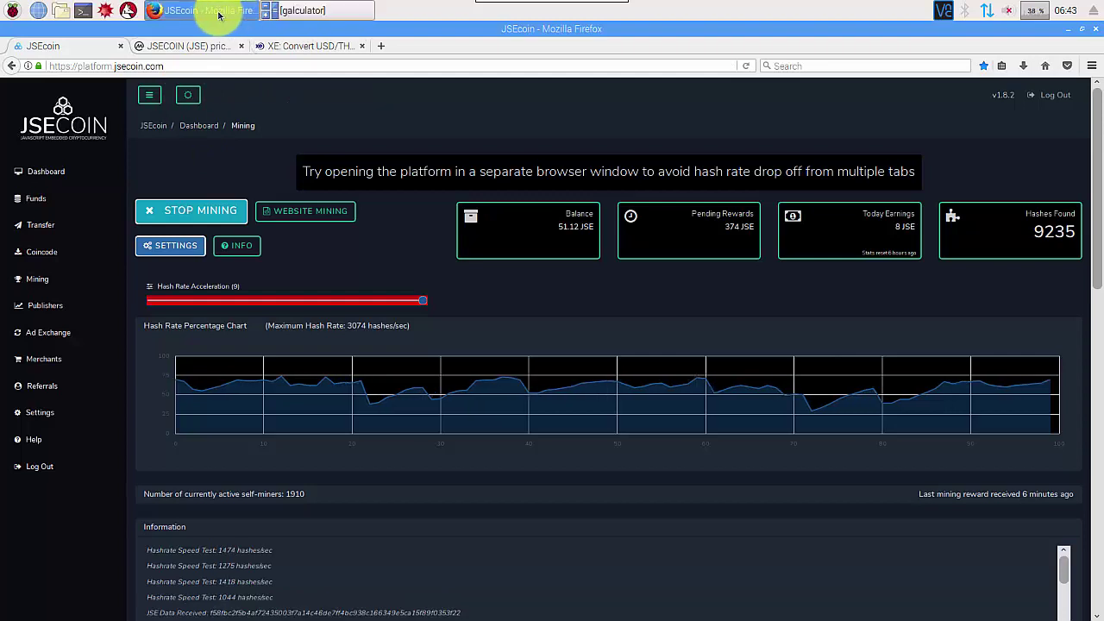
- Check the $0.000329 JSECOIN price on CoinMarketCap, then return to the mining dashboard
left_click(199, 48)
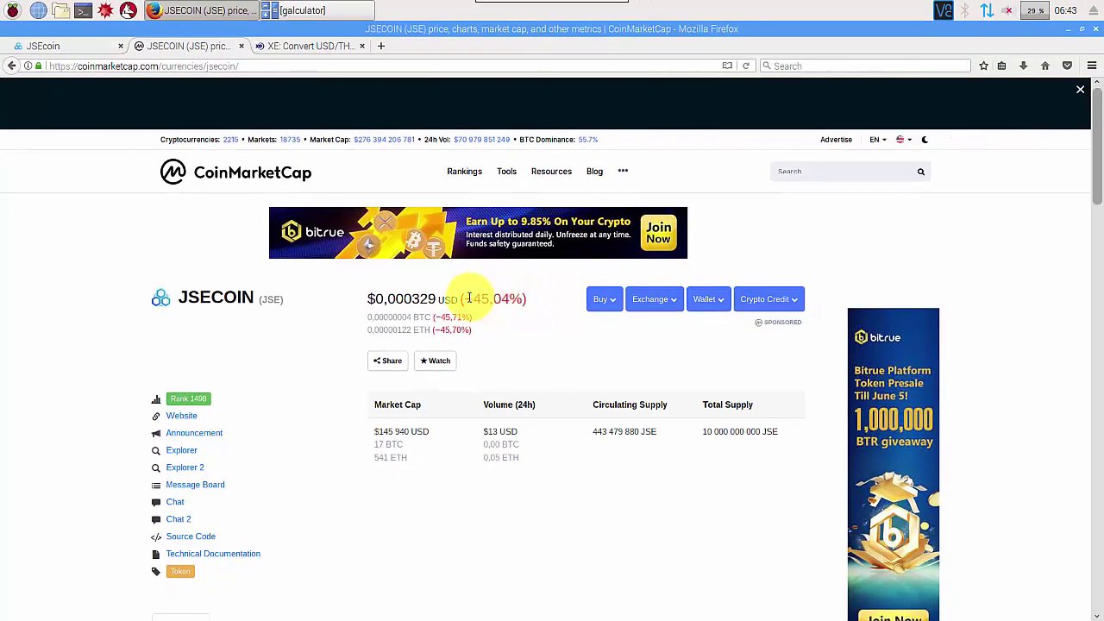
left_click(85, 46)
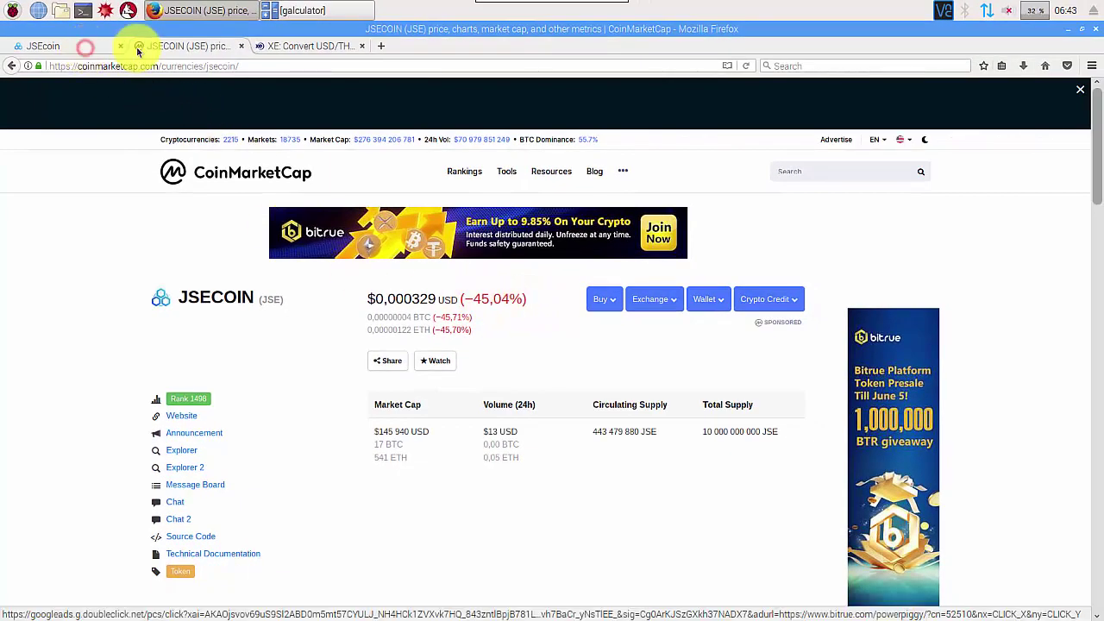
- Add the 374 pending JSE and 51 JSE balance in galculator, getting 425
left_click(306, 11)
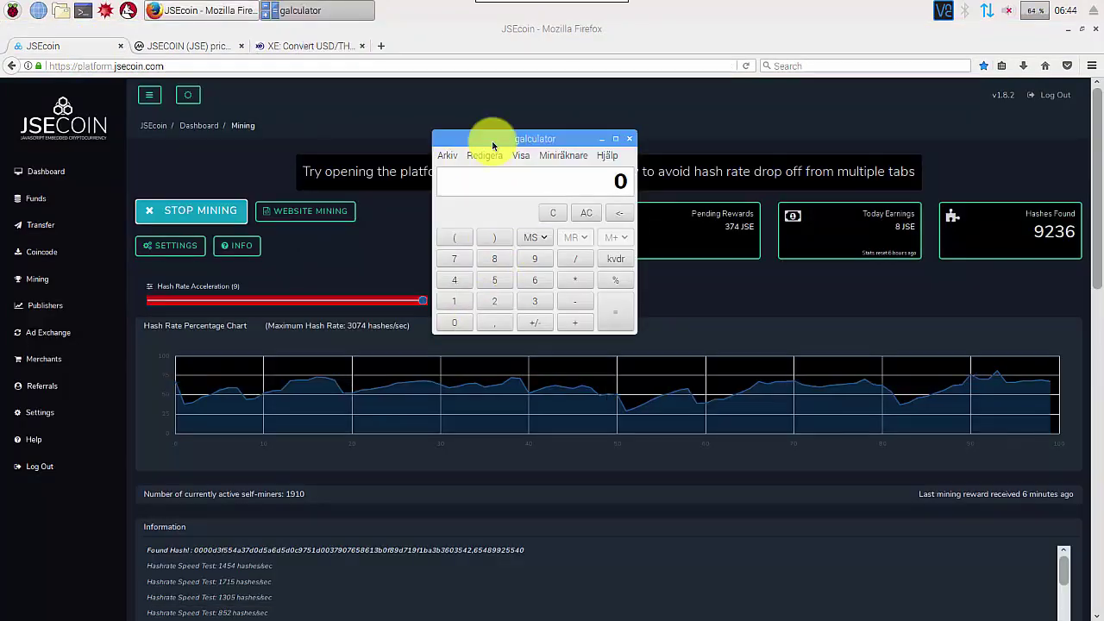
left_click_drag(499, 201, 541, 284)
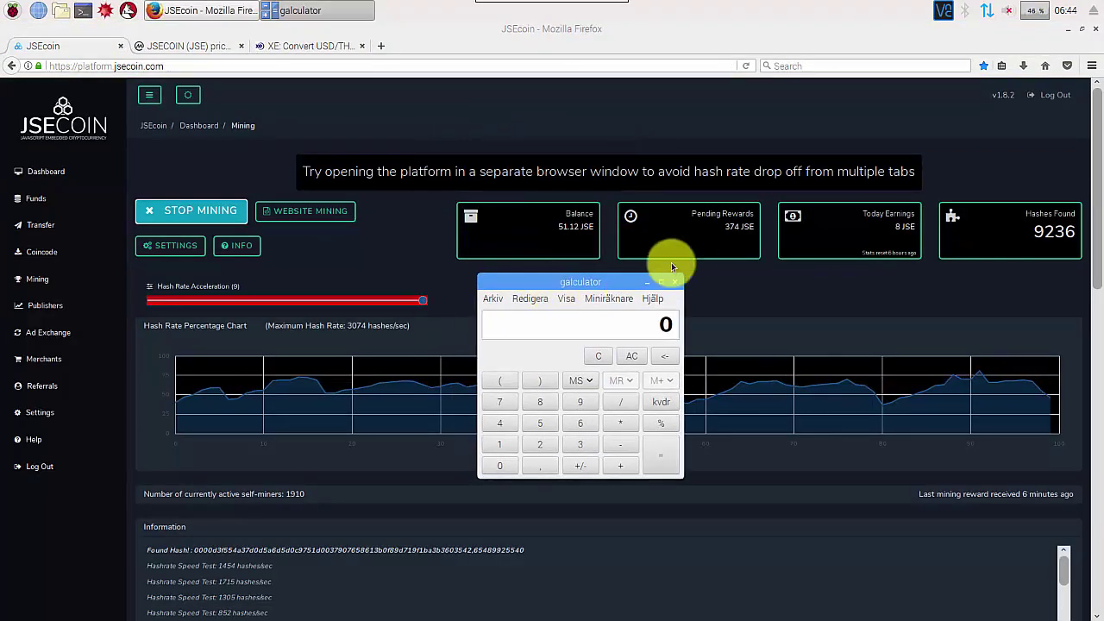
left_click(579, 444)
left_click(499, 402)
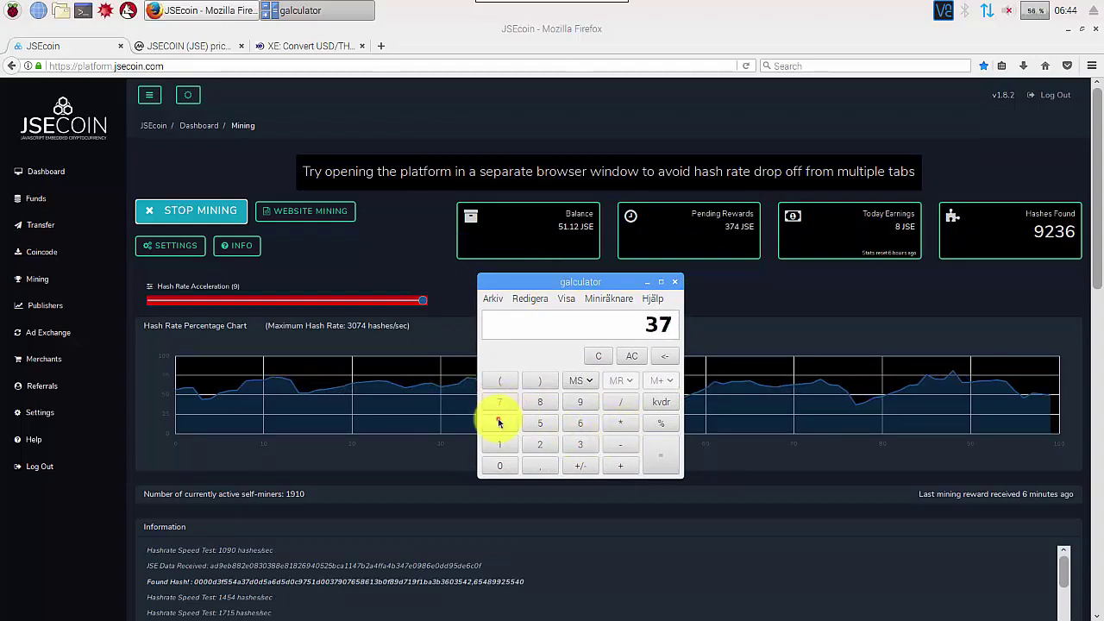
left_click(500, 422)
left_click(620, 465)
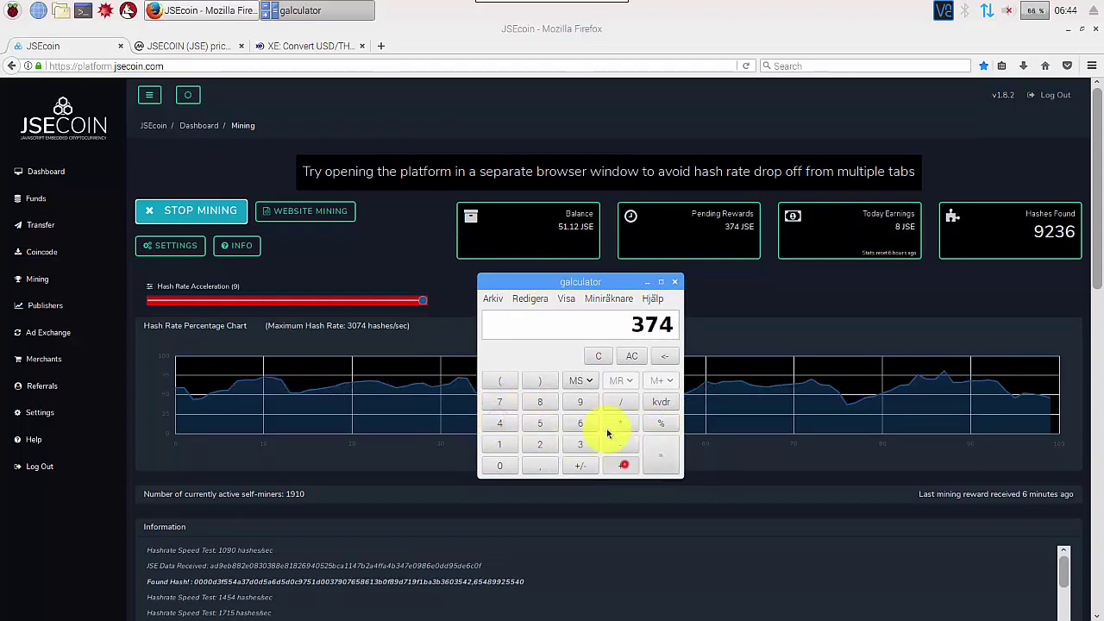
left_click(543, 423)
left_click(504, 442)
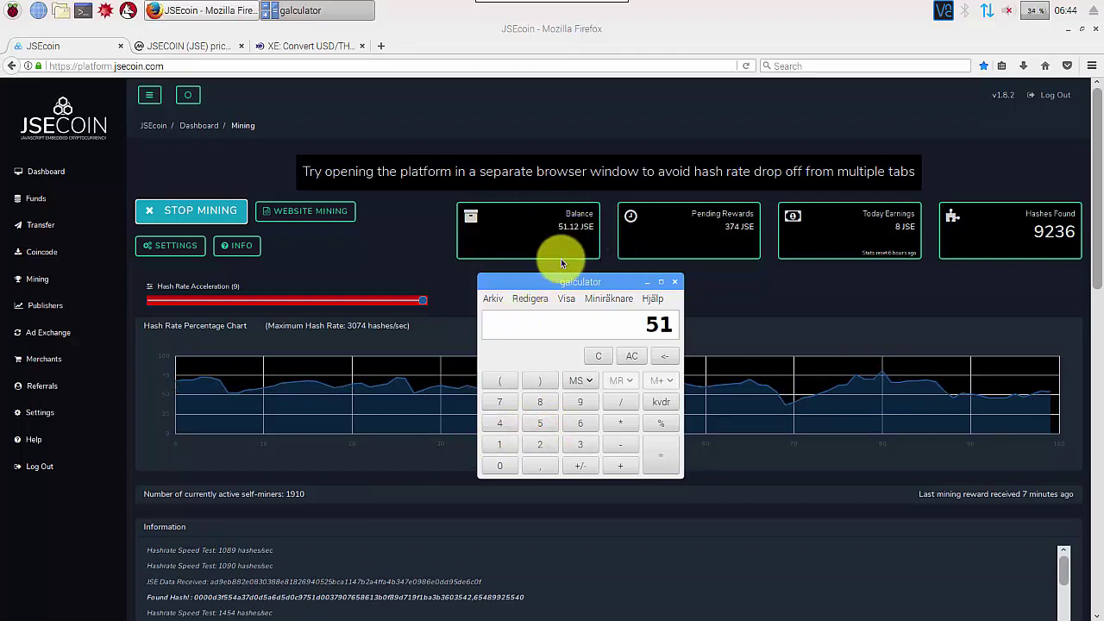
left_click(656, 462)
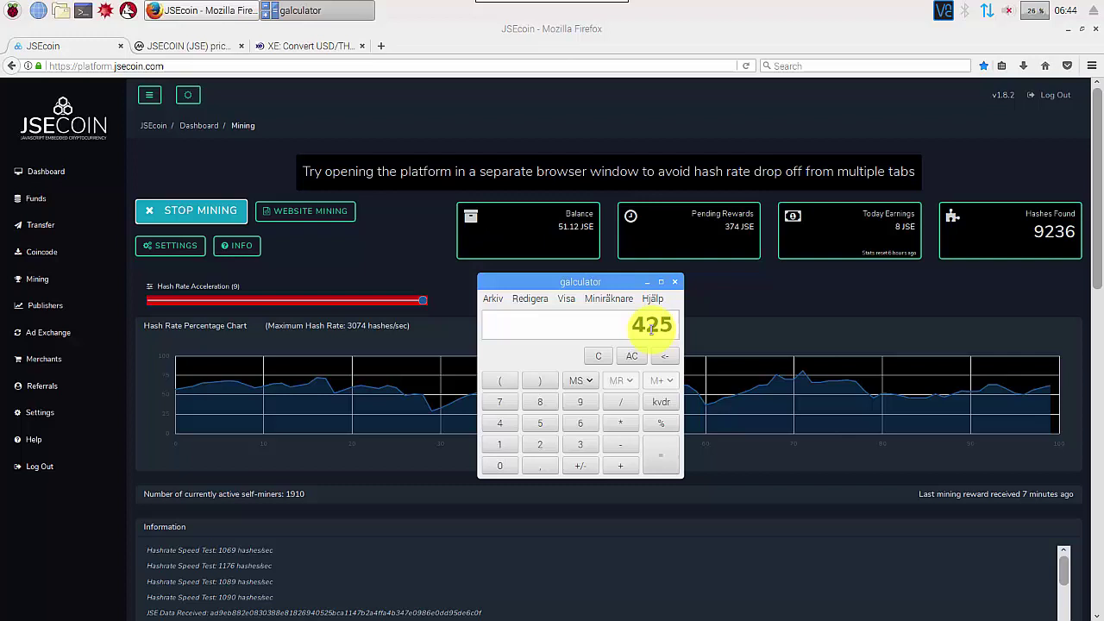
left_click(178, 48)
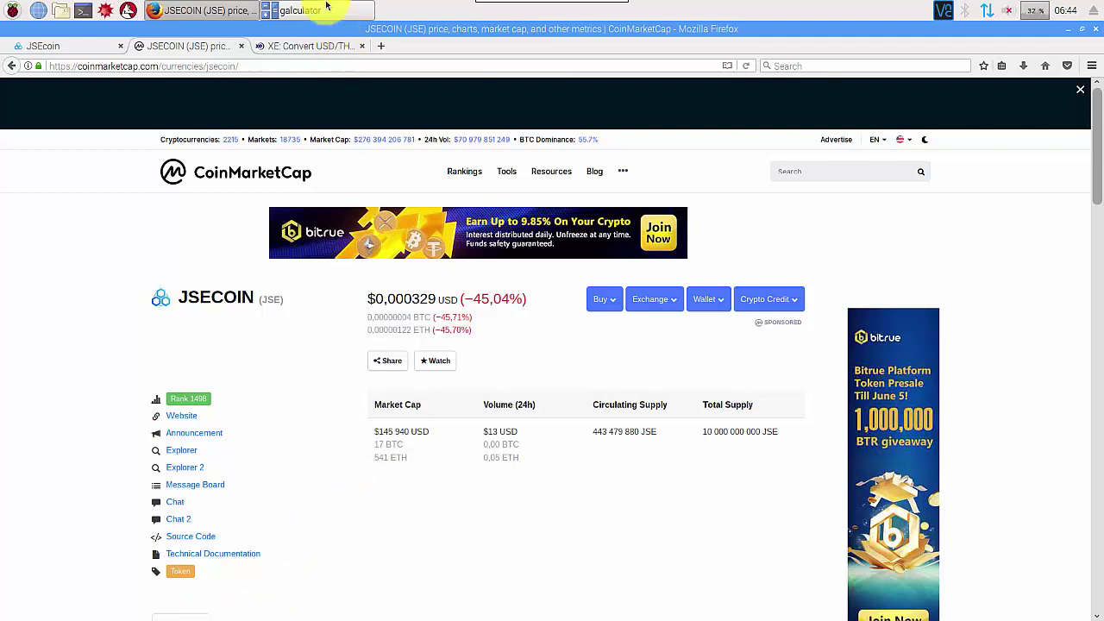
- Multiply 425 JSE by the 0,000329 USD price to get 0,139825, then clear the display
left_click(318, 10)
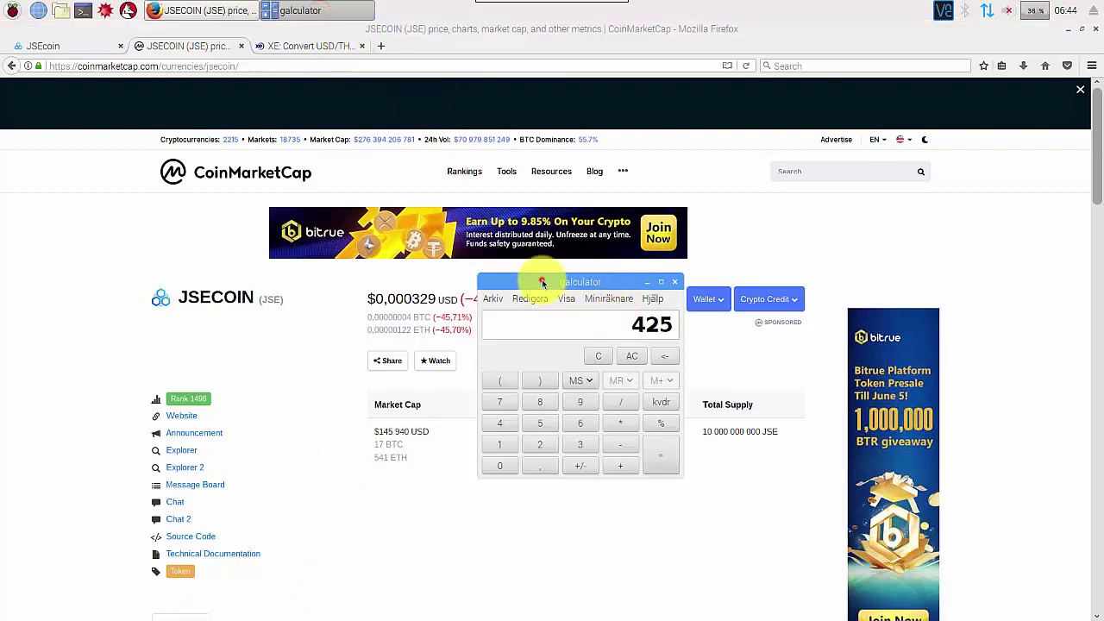
left_click(620, 423)
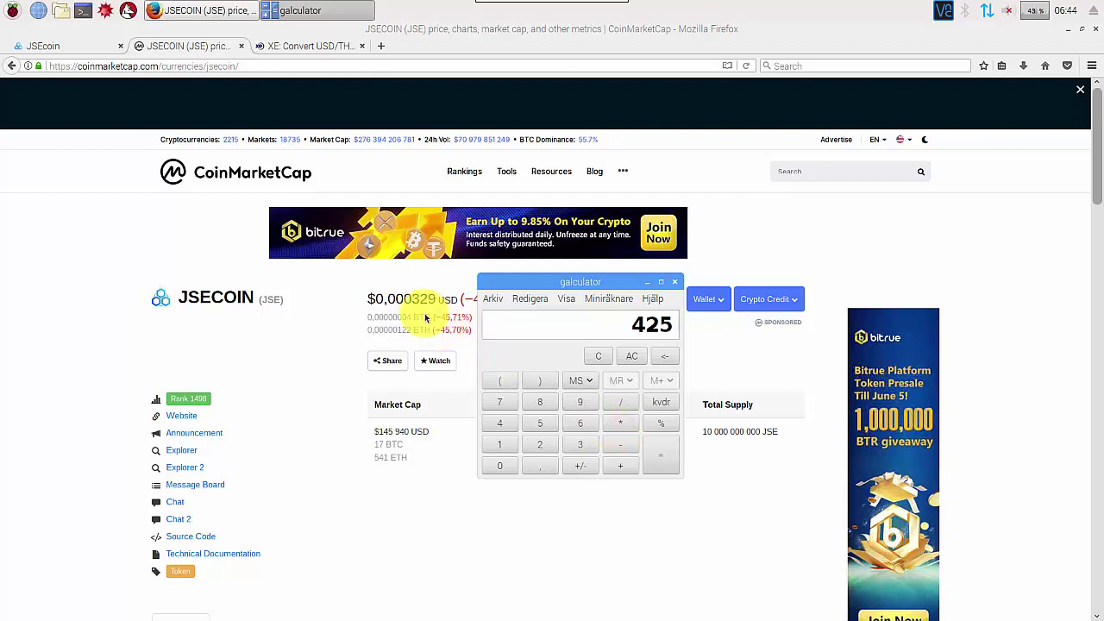
left_click(502, 463)
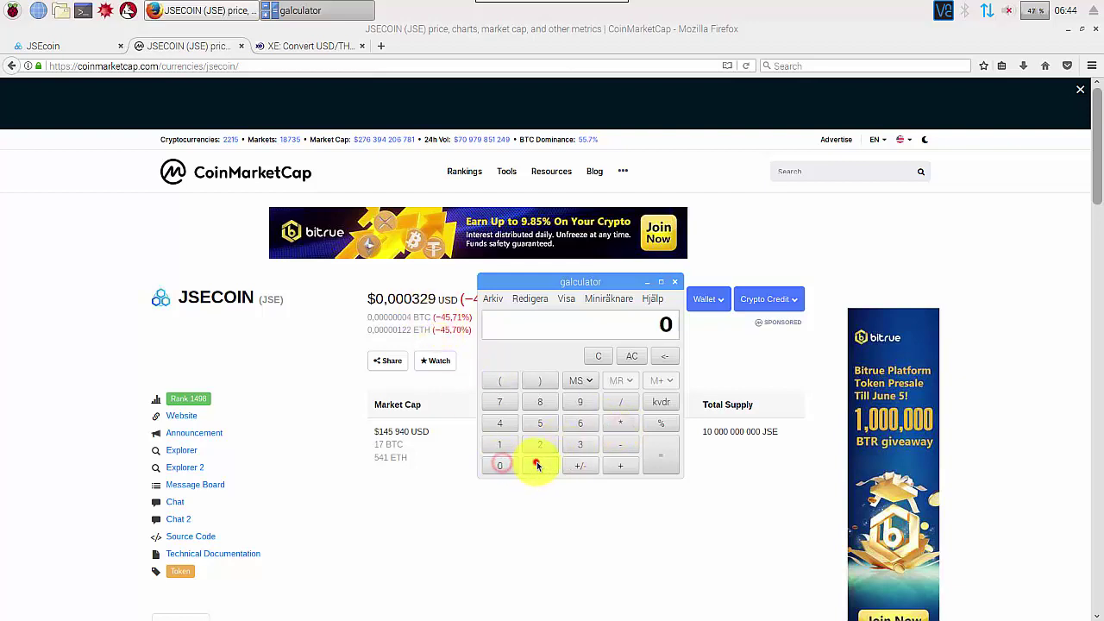
left_click(540, 465)
left_click(502, 464)
double_click(504, 465)
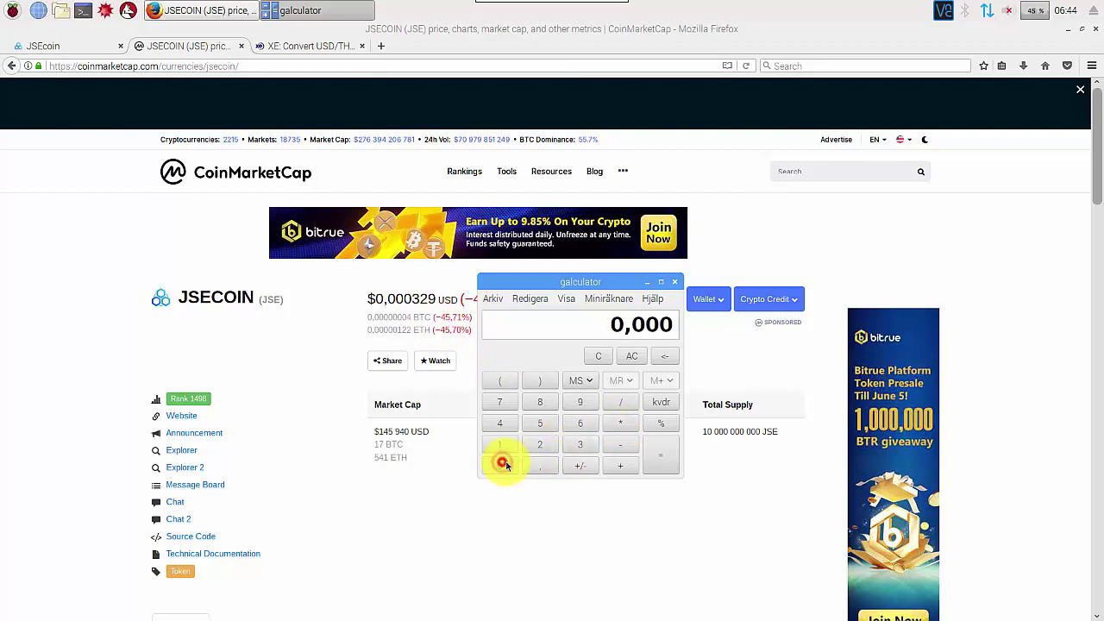
left_click(578, 444)
left_click(540, 443)
left_click(575, 396)
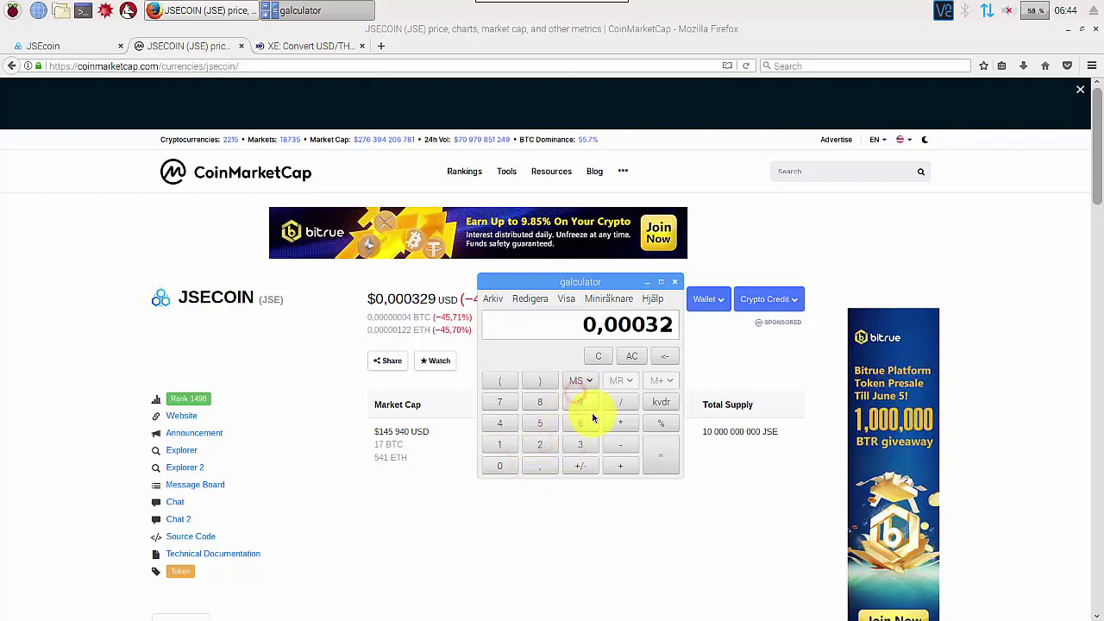
left_click(658, 455)
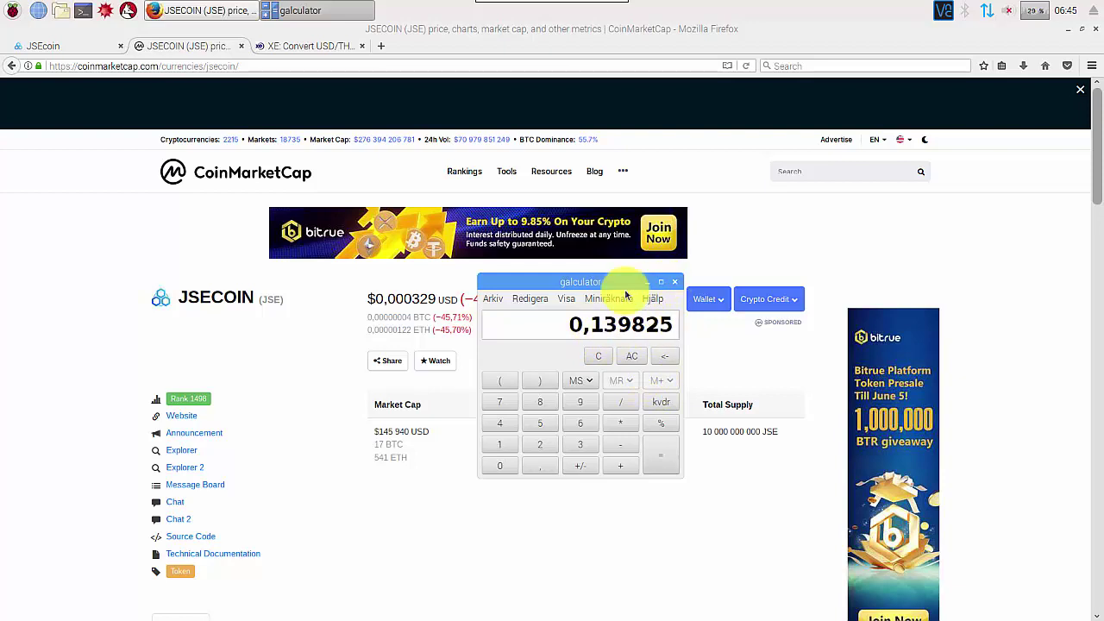
left_click(601, 356)
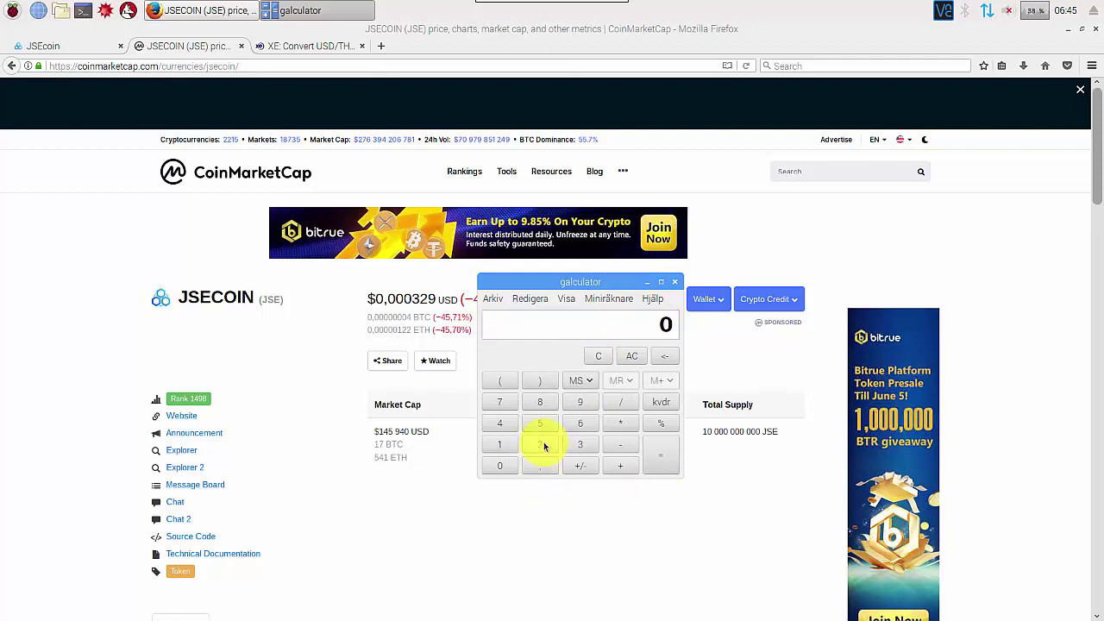
- Compute 2 × 24 × 7 = 336 in galculator
left_click(618, 423)
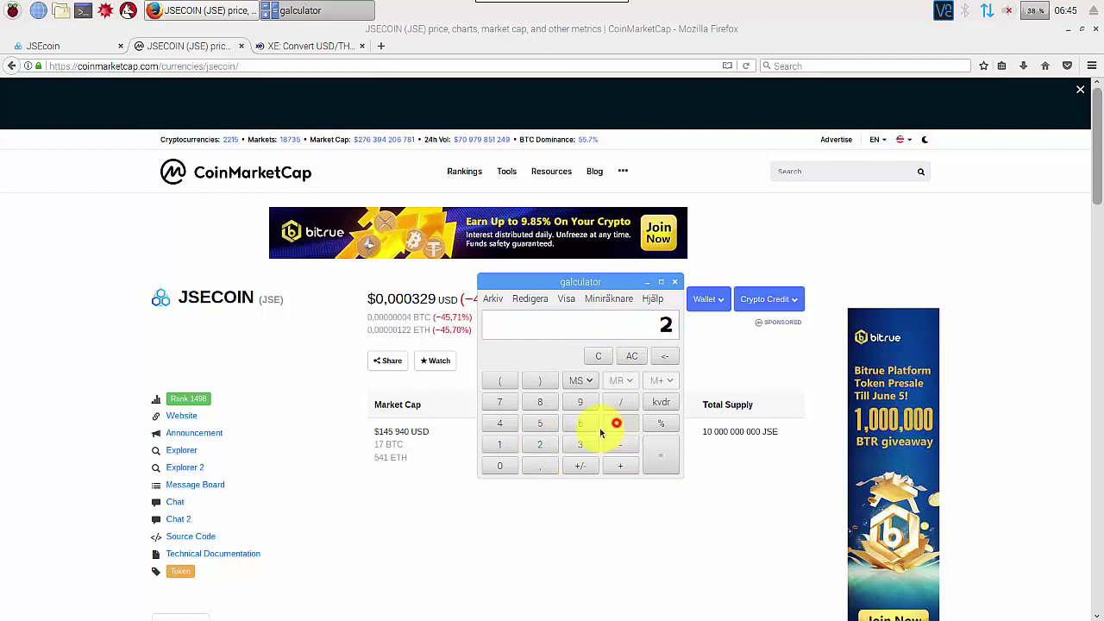
left_click(536, 443)
left_click(501, 423)
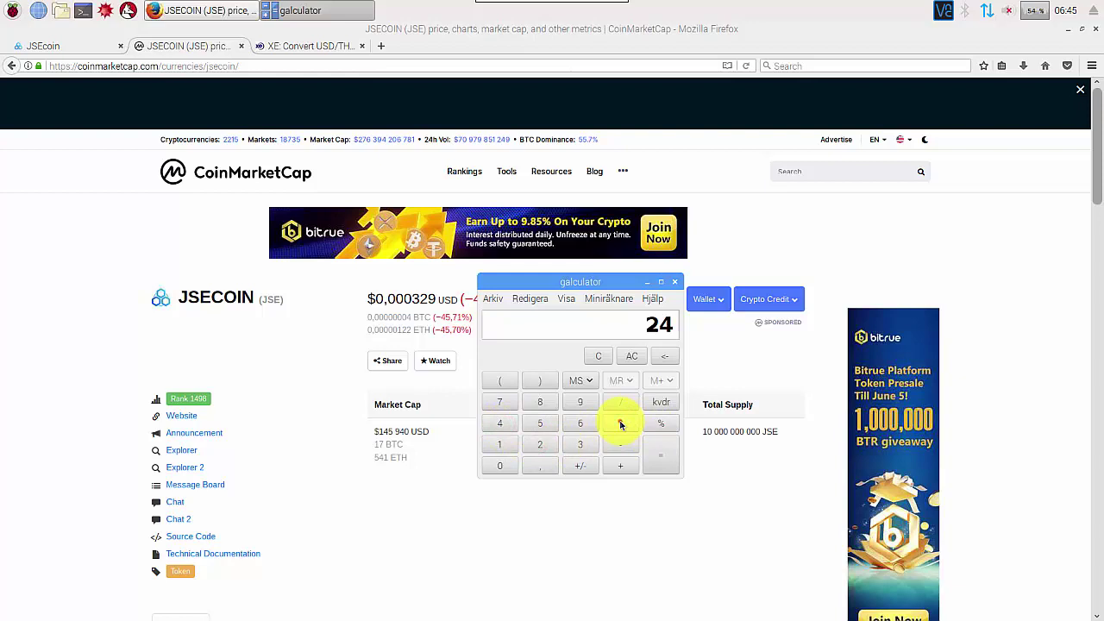
left_click(621, 423)
left_click(500, 402)
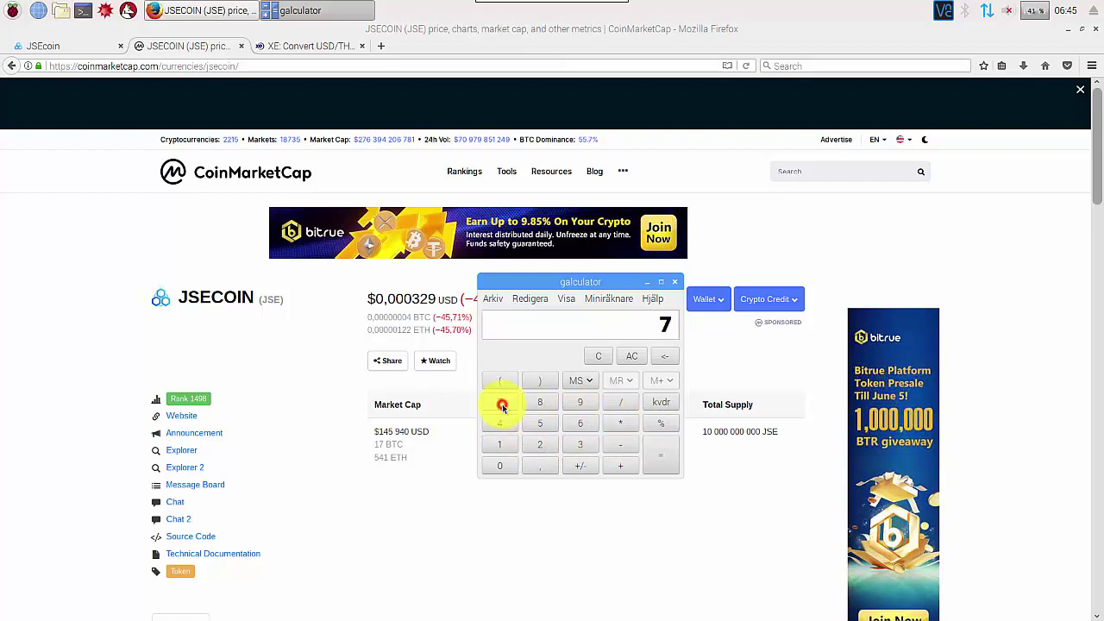
left_click(661, 455)
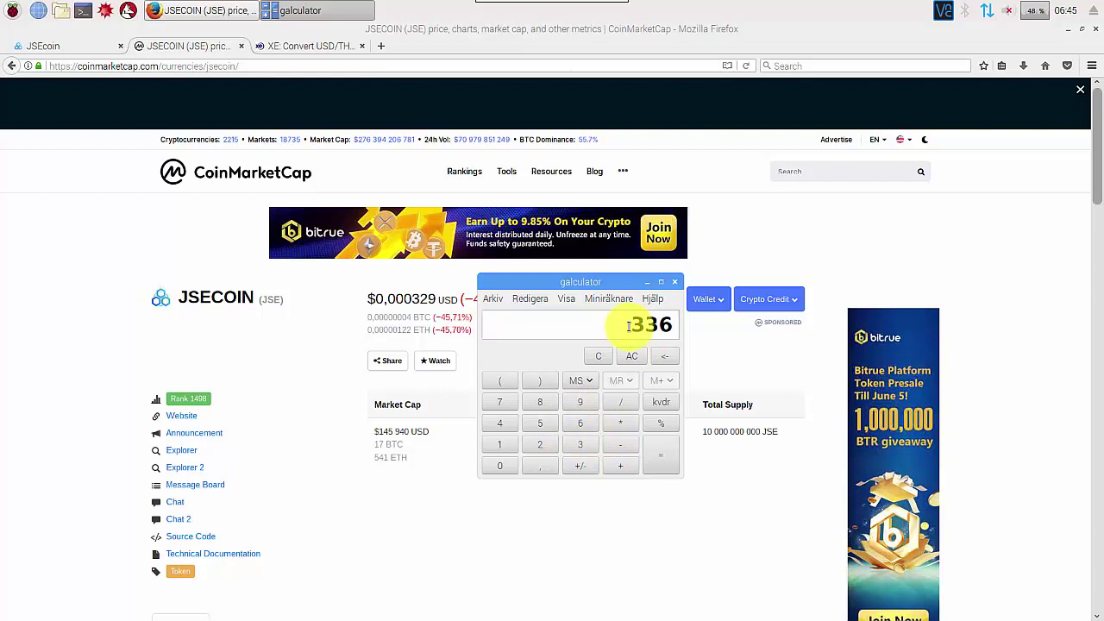
- Divide 336 by 1000 to get 0,336 and bring up the XE USD-to-THB converter
left_click(622, 405)
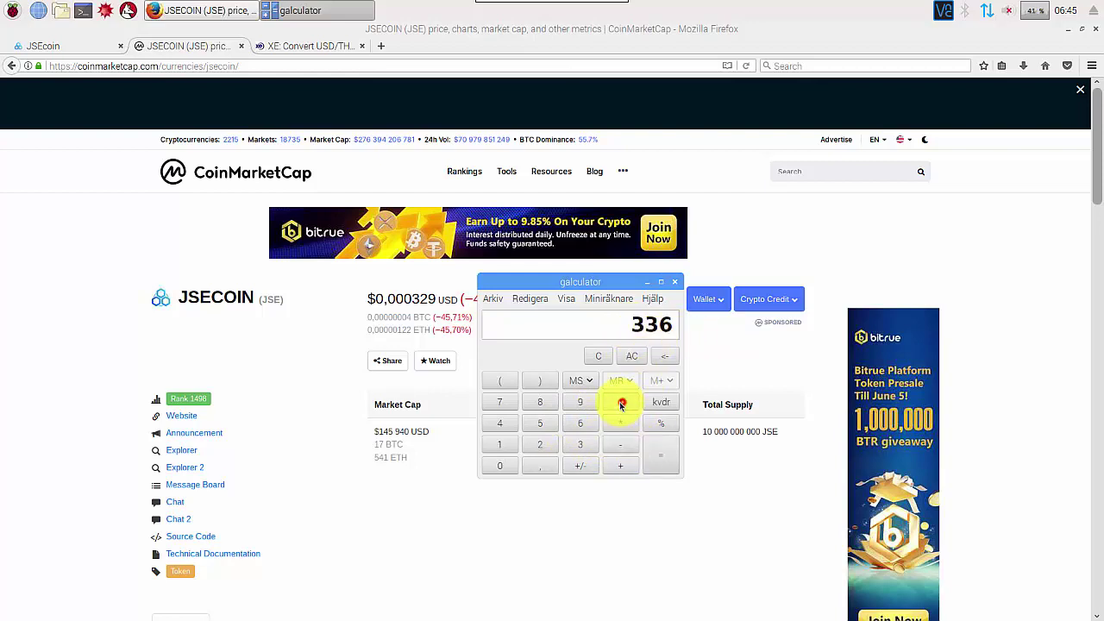
left_click(500, 444)
double_click(500, 466)
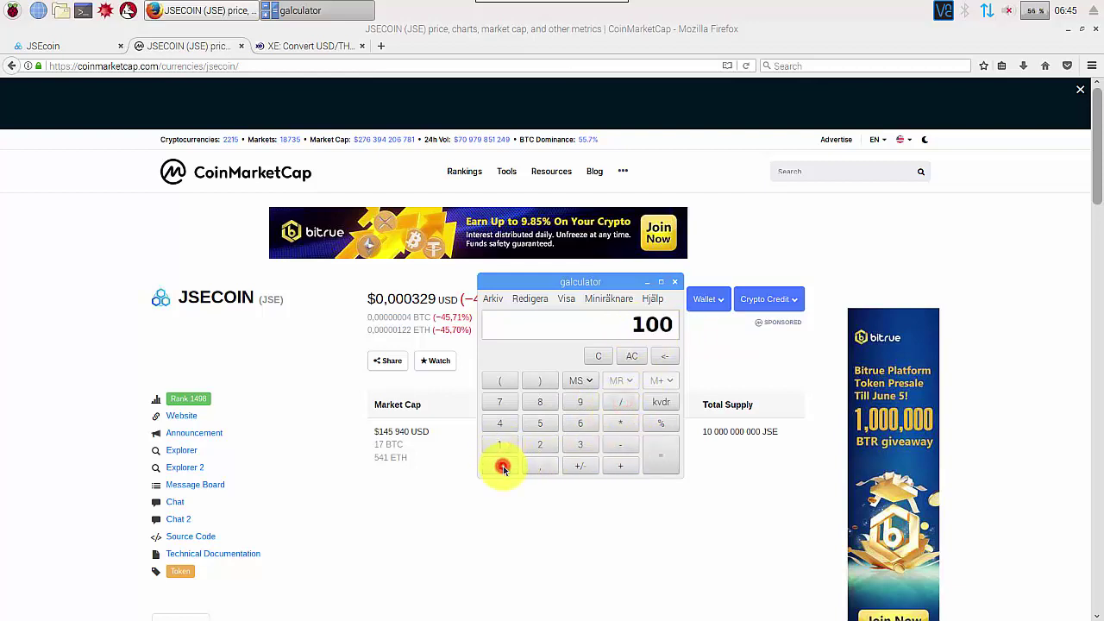
left_click(499, 466)
left_click(655, 462)
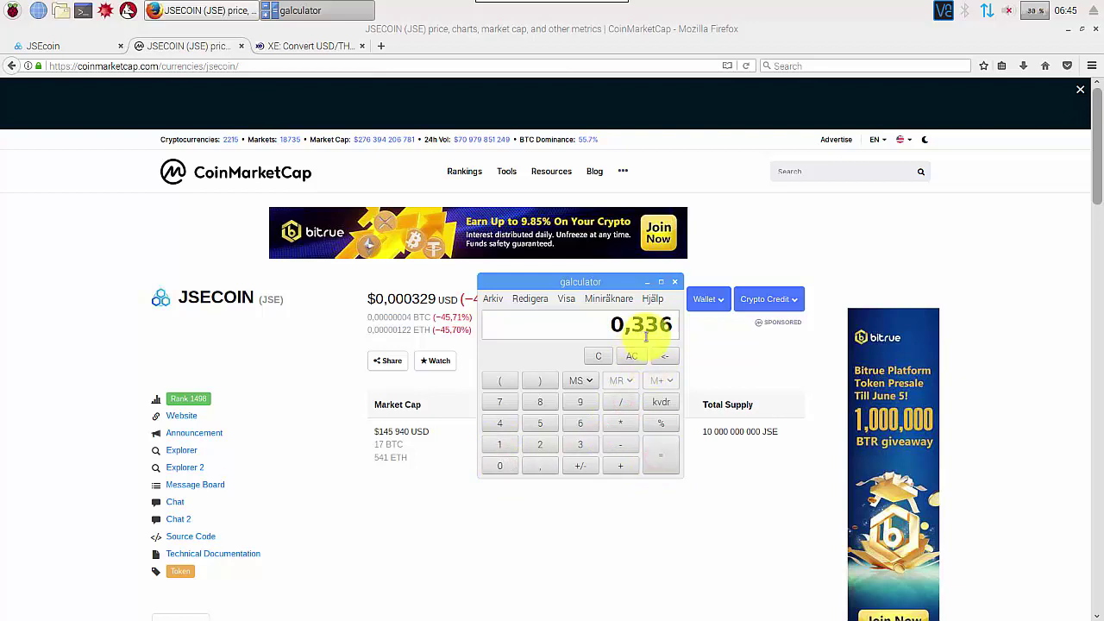
key("ctrl+Tab")
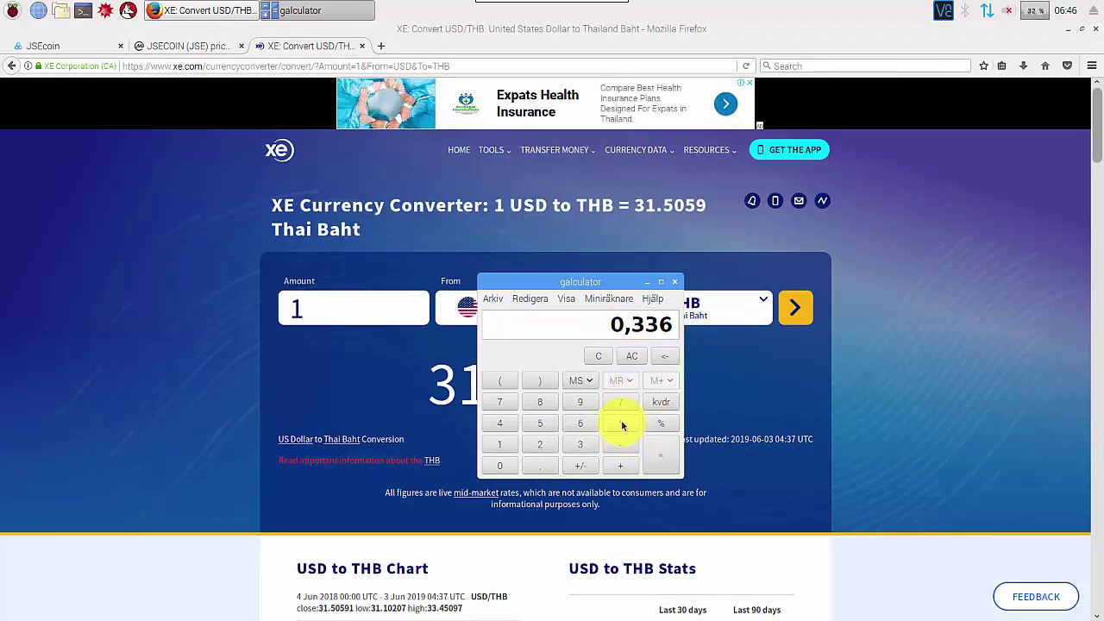
- Multiply 0,336 by 3,95 to get a weekly cost of 1,3272 baht
left_click(583, 445)
left_click(542, 466)
left_click(580, 402)
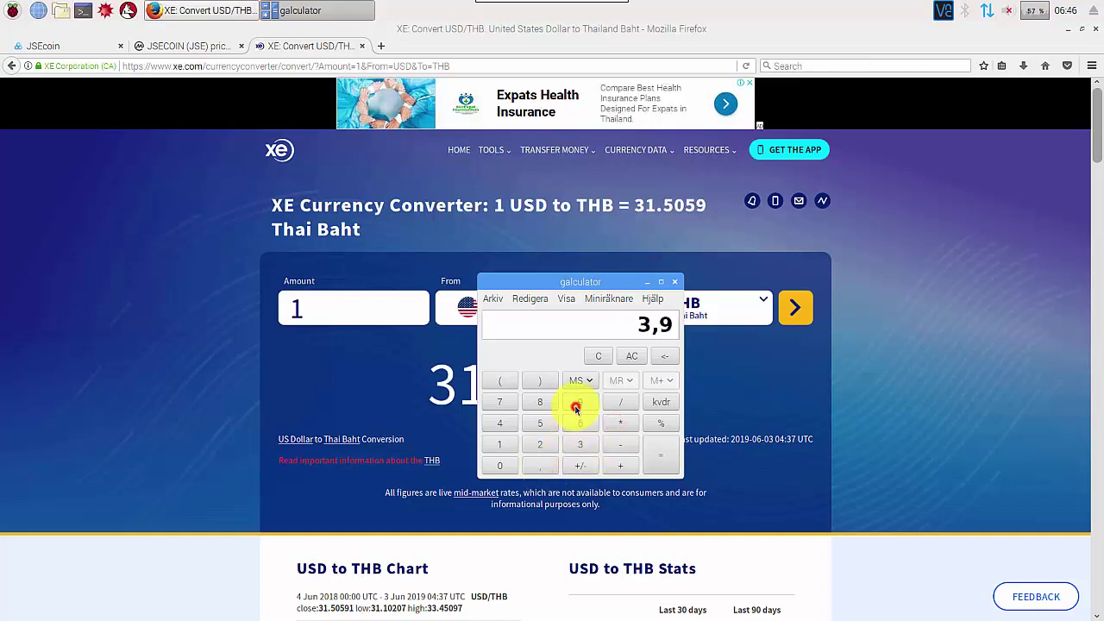
left_click(542, 425)
left_click(656, 451)
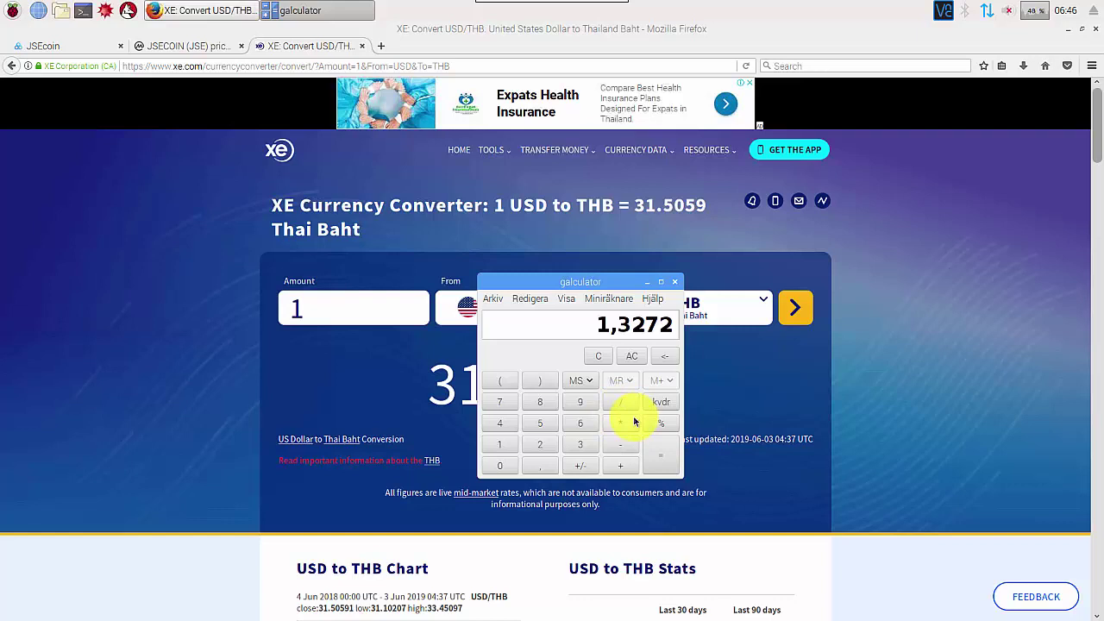
- Divide 1,3272 baht by the 31,5 exchange rate, giving about 0,0421 USD
mouse_move(583, 283)
left_mouse_down()
mouse_move(642, 269)
mouse_move(881, 169)
left_mouse_up()
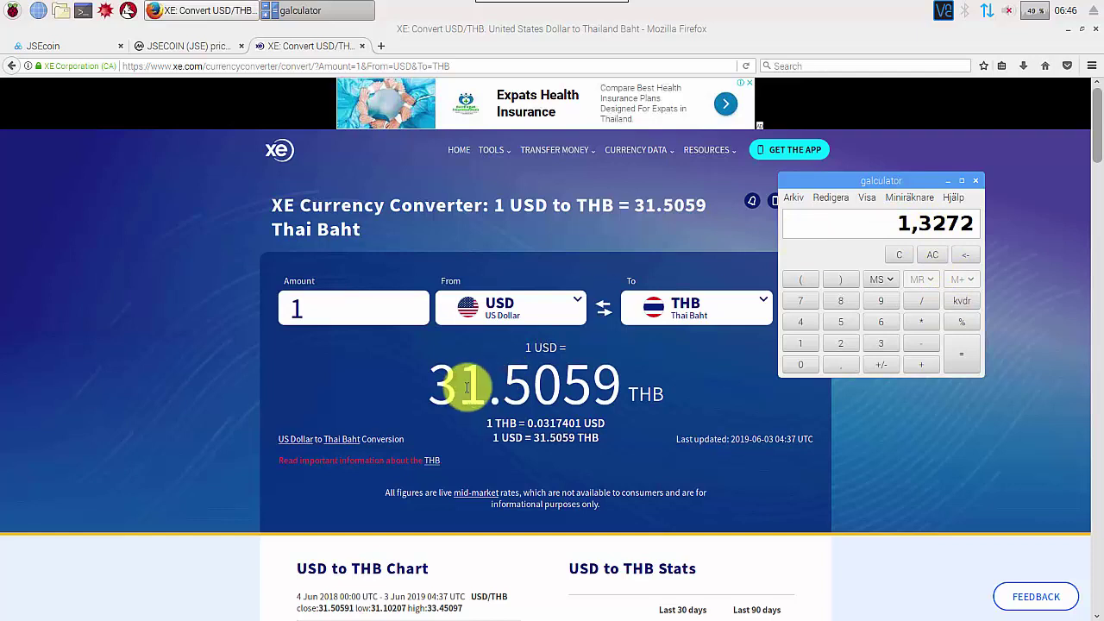
left_click(923, 300)
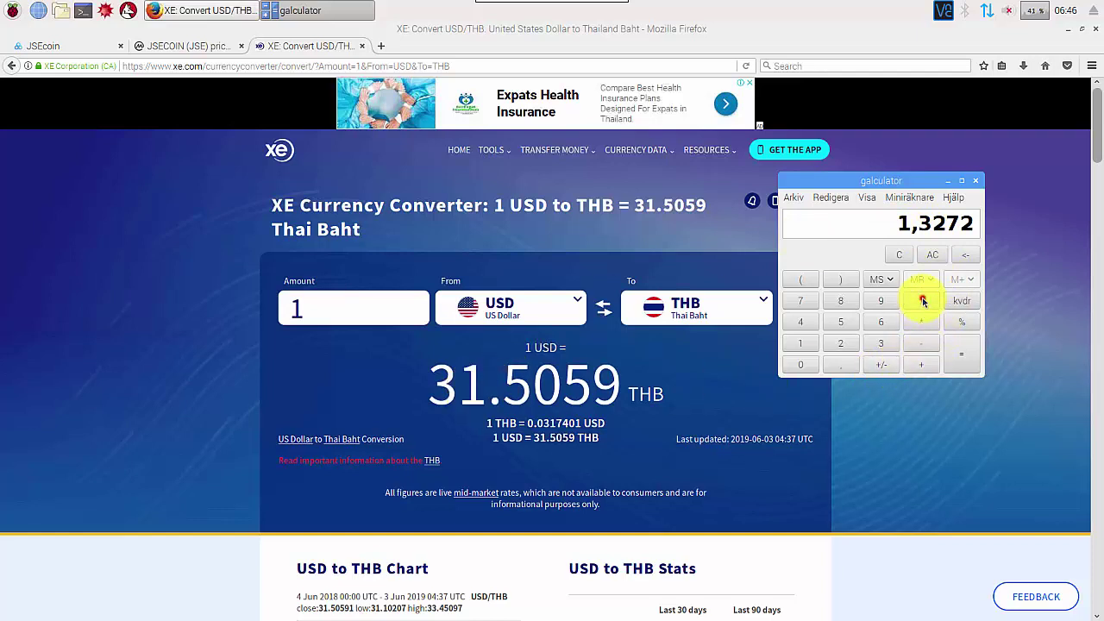
left_click(880, 343)
left_click(800, 342)
left_click(837, 364)
left_click(841, 322)
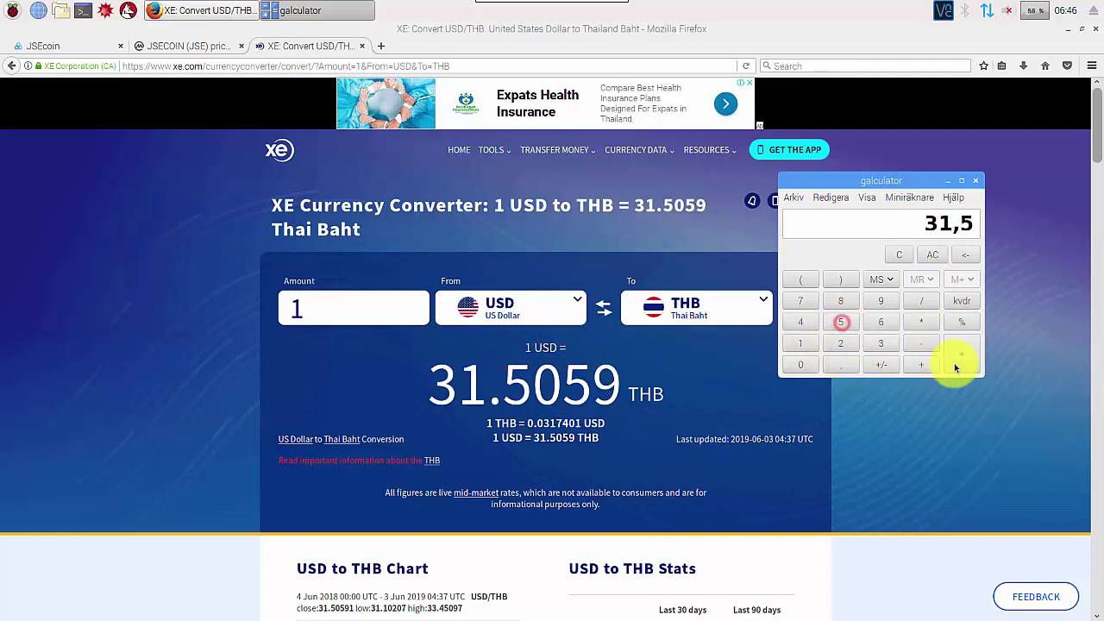
left_click(956, 361)
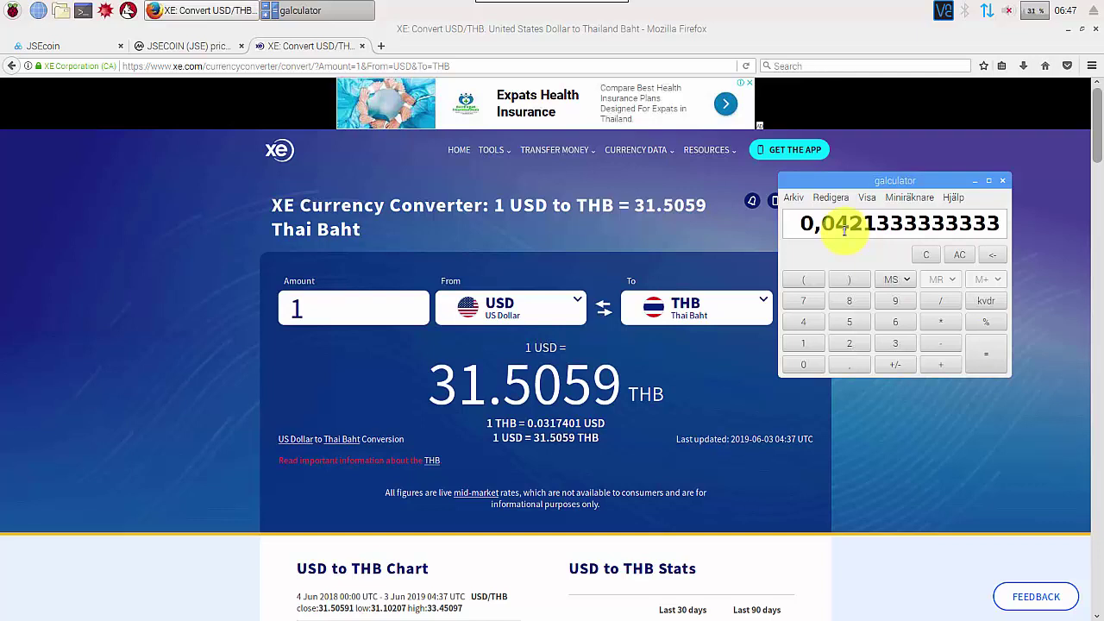
- Bring the JSEcoin mining dashboard with its 51.12 JSE balance back to the front
left_click(61, 45)
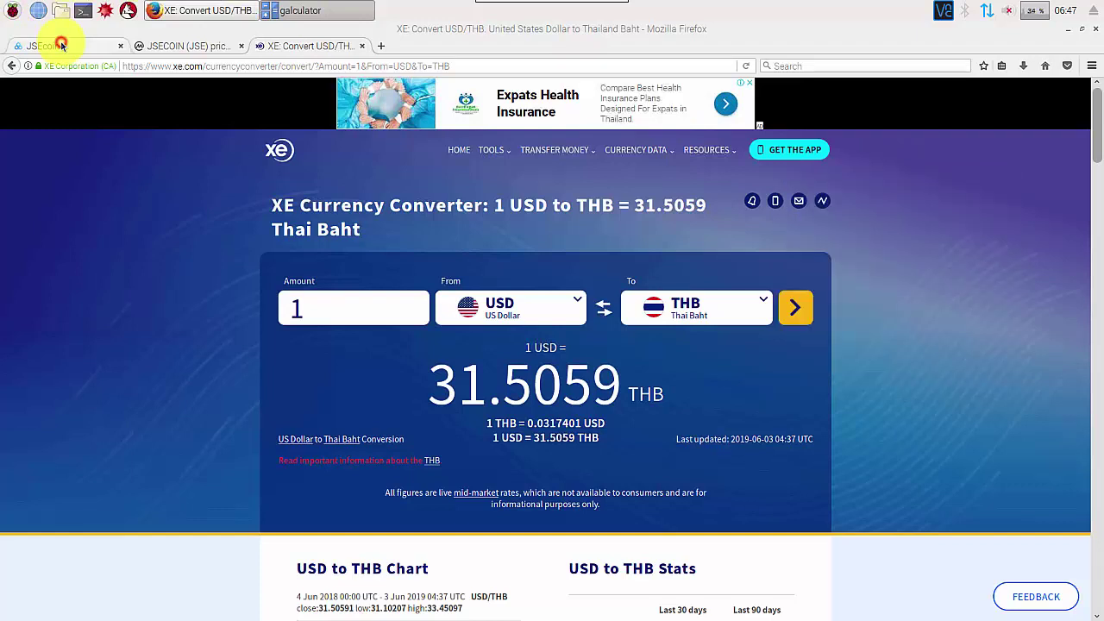
left_click(62, 45)
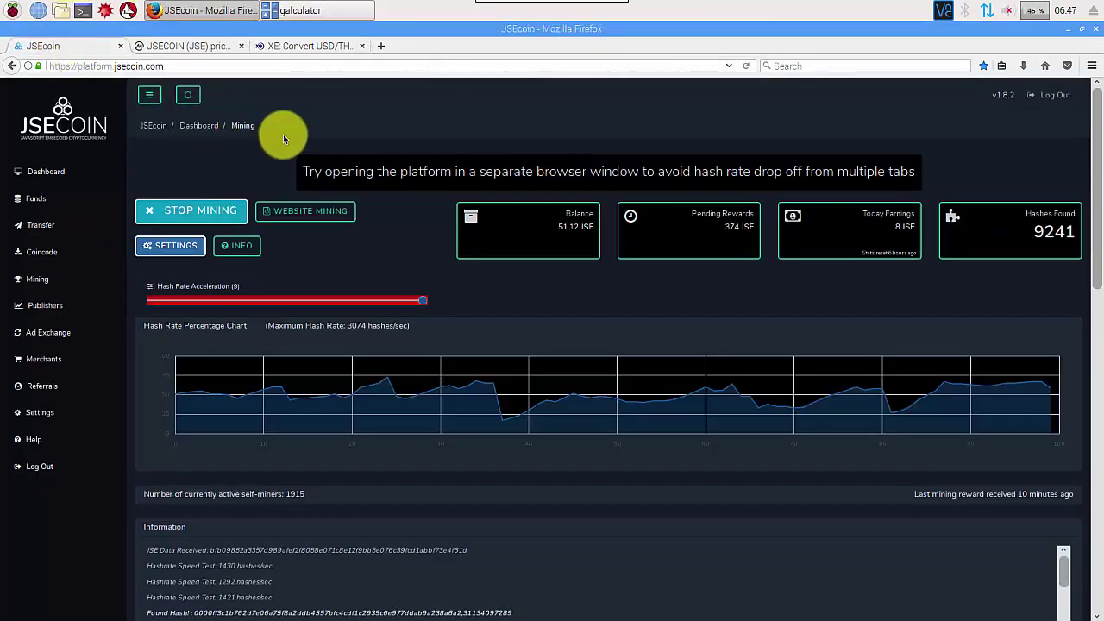